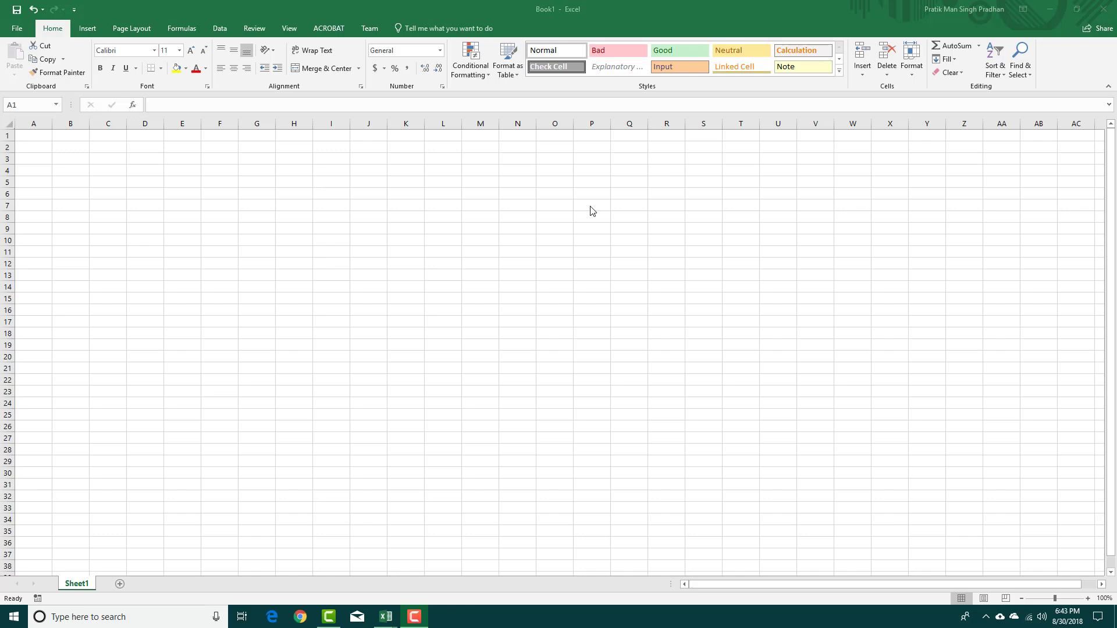
- Rename the Sheet1 tab to 'First Sheet'
{"action": "left_click", "coordinate": [589, 205]}
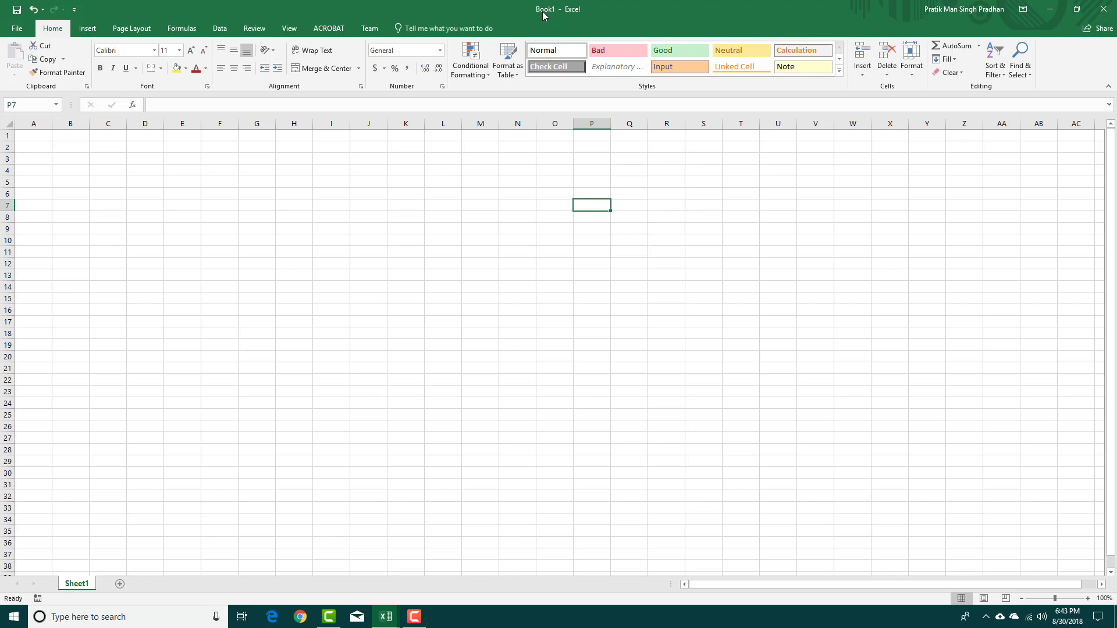
{"action": "left_click", "coordinate": [519, 181]}
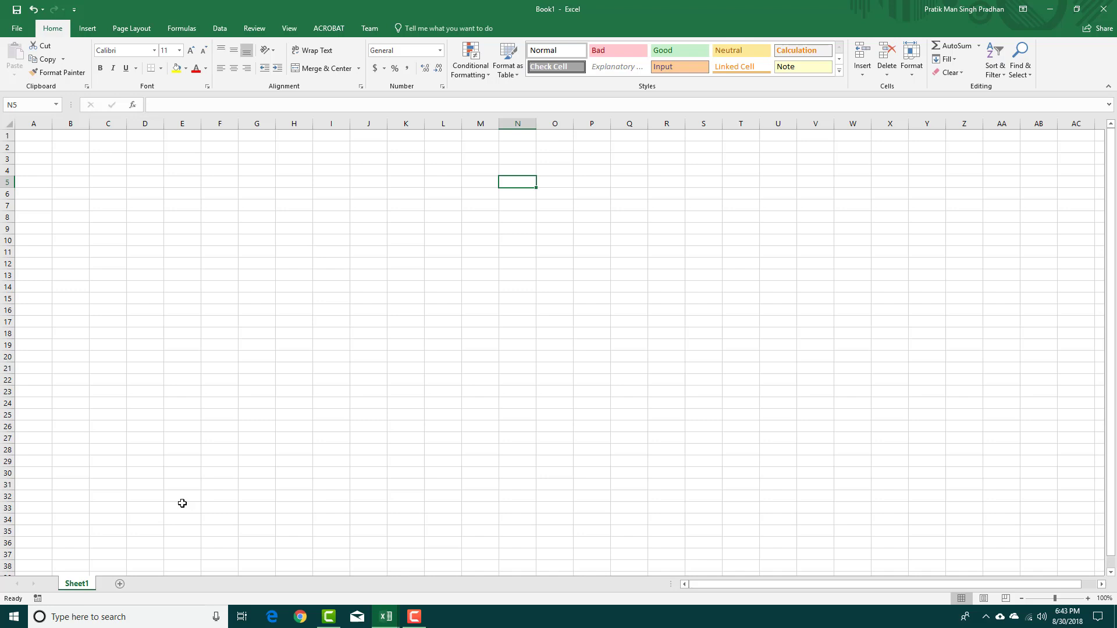
{"action": "double_click", "coordinate": [78, 583]}
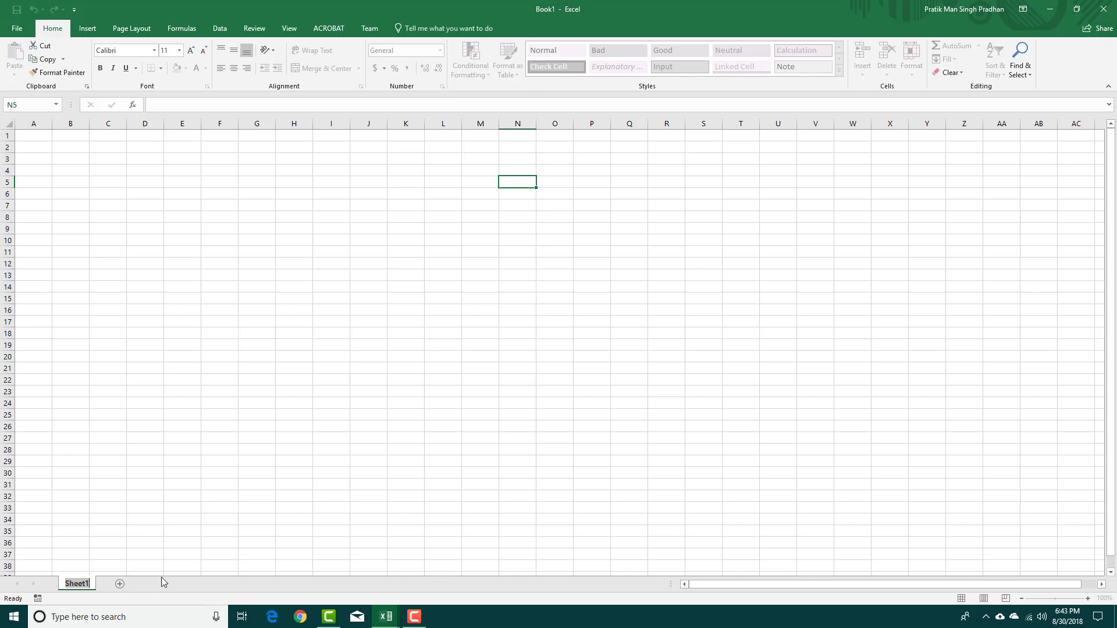
{"action": "type", "text": "First Sheet"}
{"action": "left_click", "coordinate": [158, 553]}
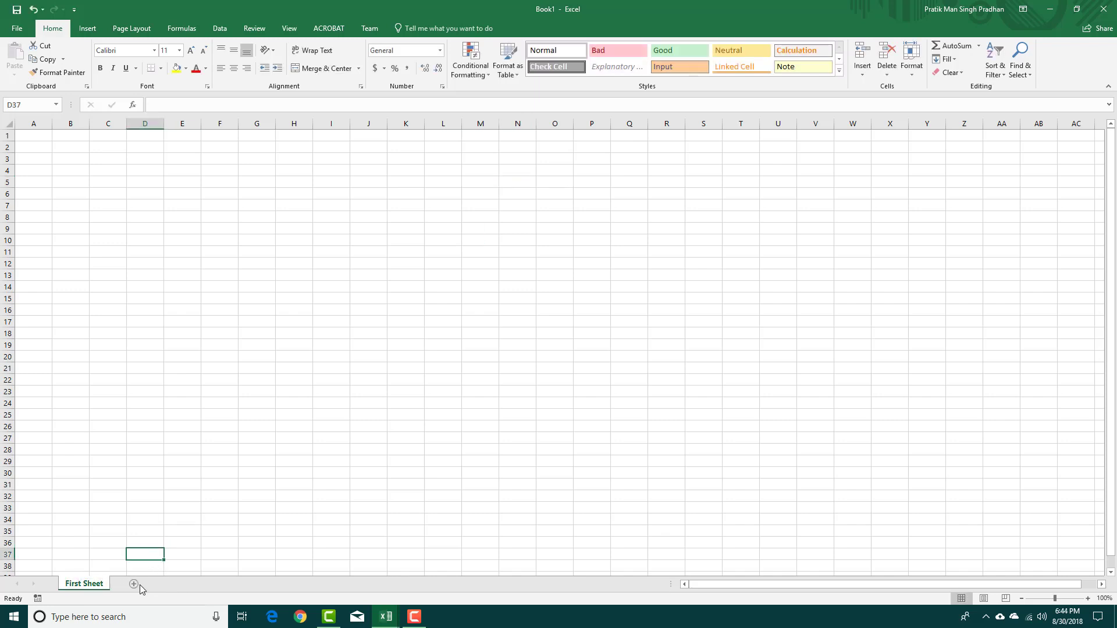
- Add Sheet2, Sheet3 and Sheet4, then drag Sheet4 ahead of First Sheet as the leftmost tab
{"action": "left_click", "coordinate": [135, 585]}
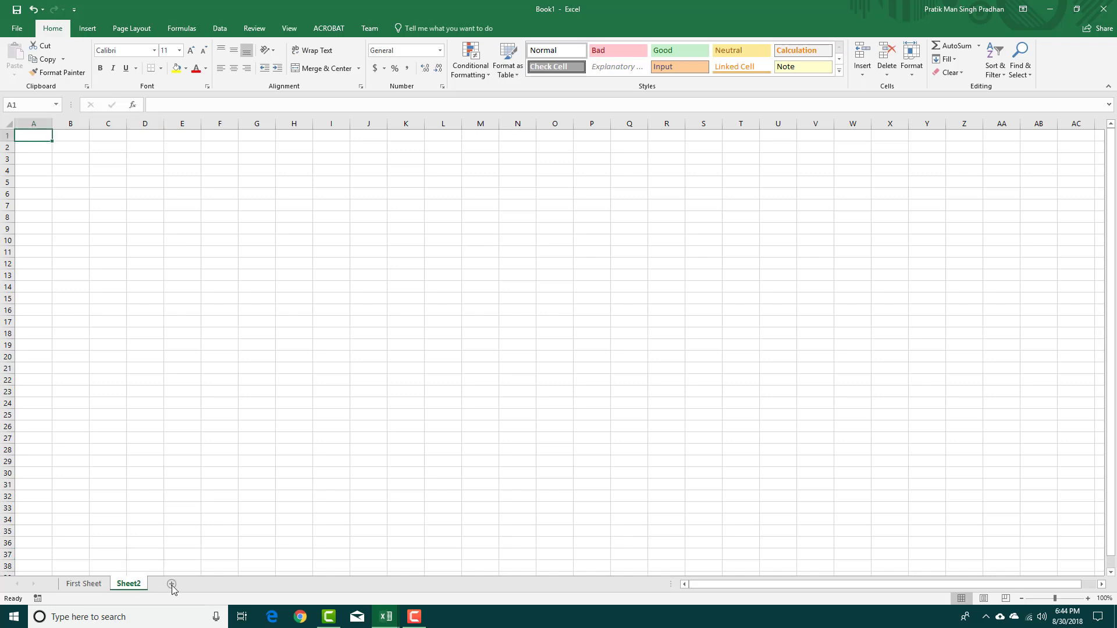
{"action": "left_click", "coordinate": [197, 584]}
{"action": "left_click", "coordinate": [209, 584]}
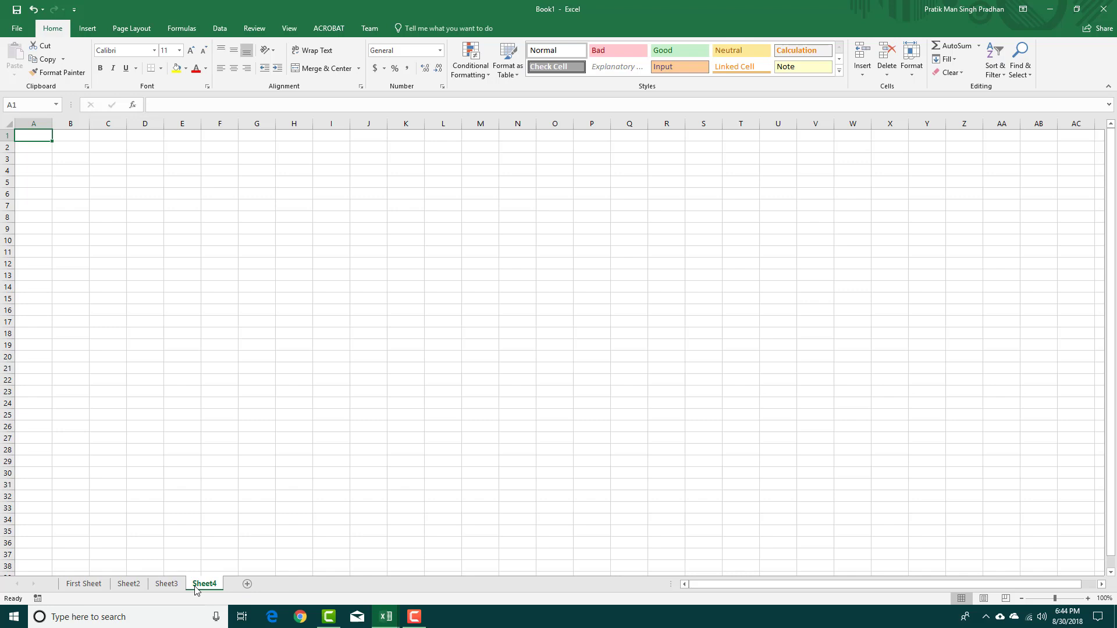
{"action": "right_click", "coordinate": [198, 590]}
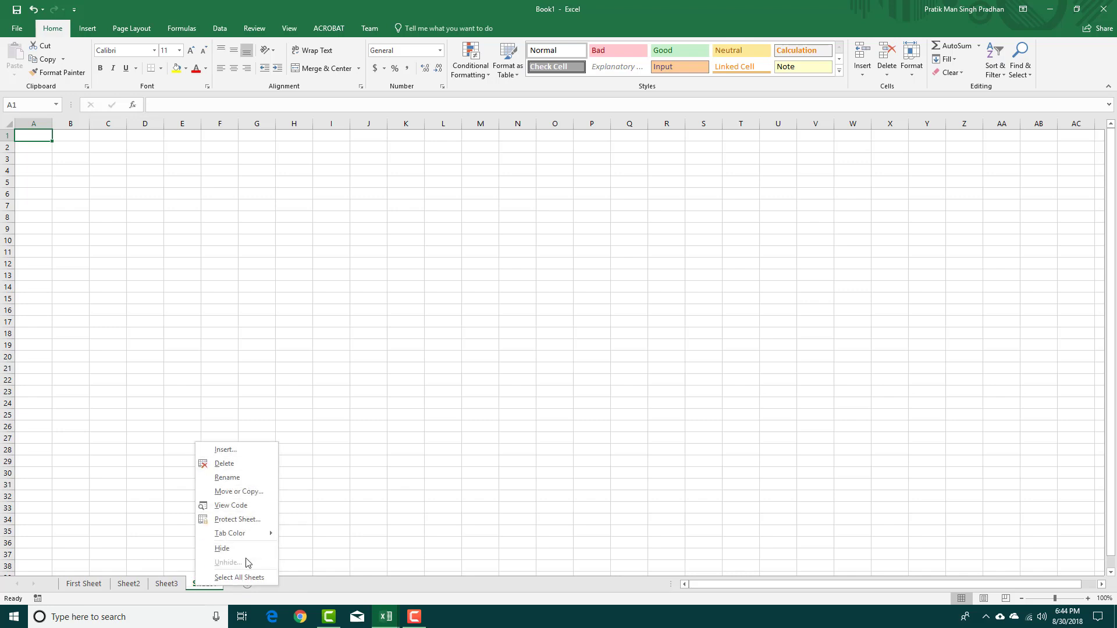
{"action": "left_click", "coordinate": [129, 459]}
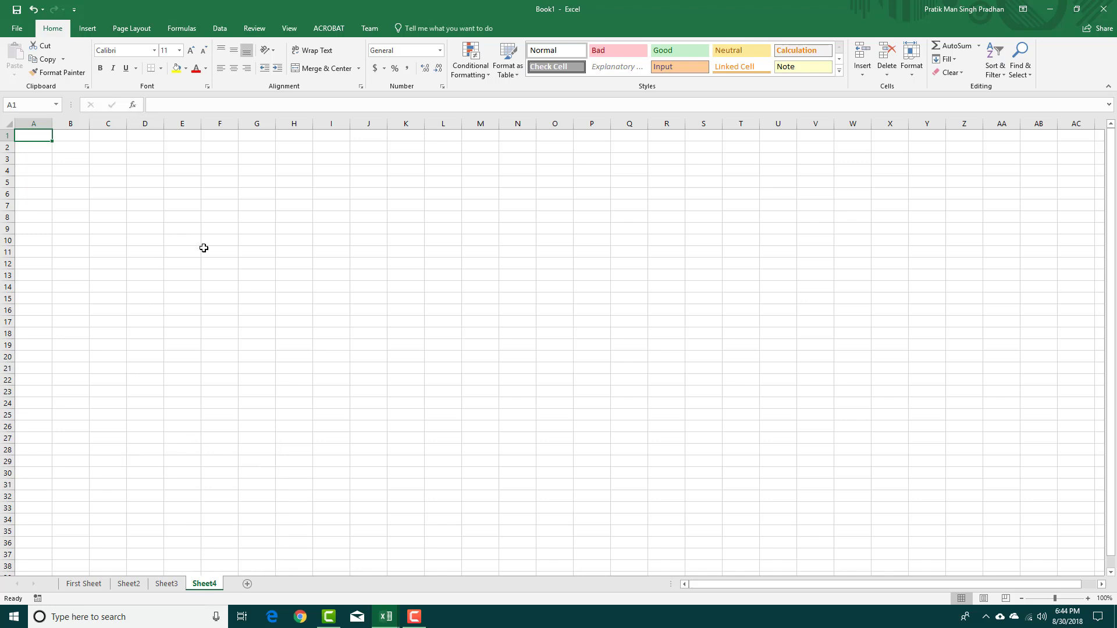
{"action": "mouse_move", "coordinate": [210, 585]}
{"action": "left_mouse_down"}
{"action": "mouse_move", "coordinate": [124, 586]}
{"action": "mouse_move", "coordinate": [167, 586]}
{"action": "left_mouse_up"}
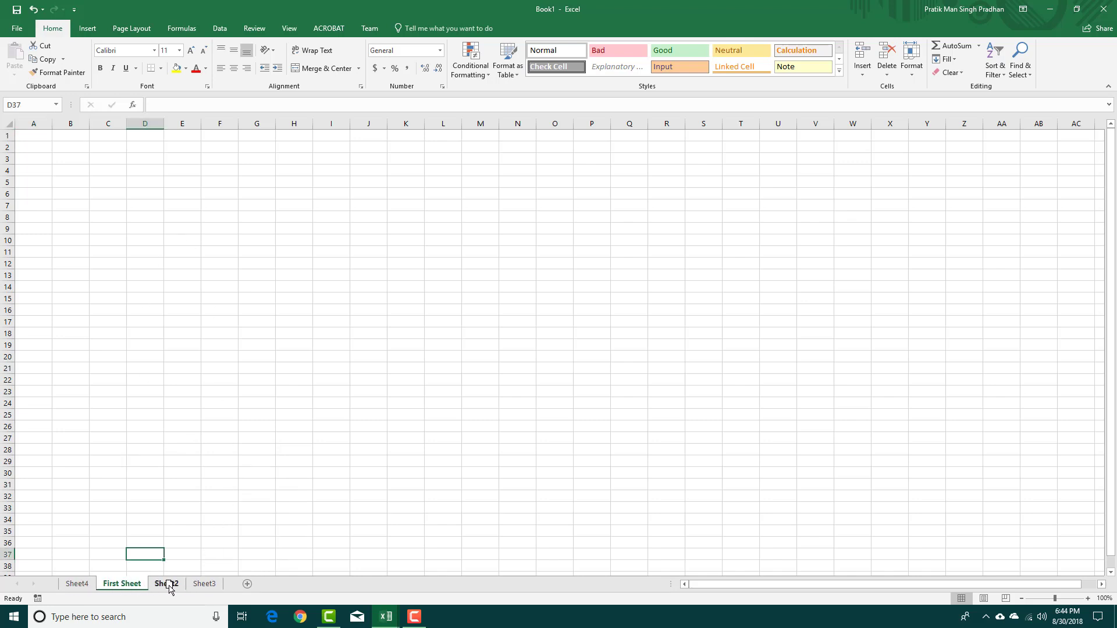
{"action": "left_click", "coordinate": [330, 431]}
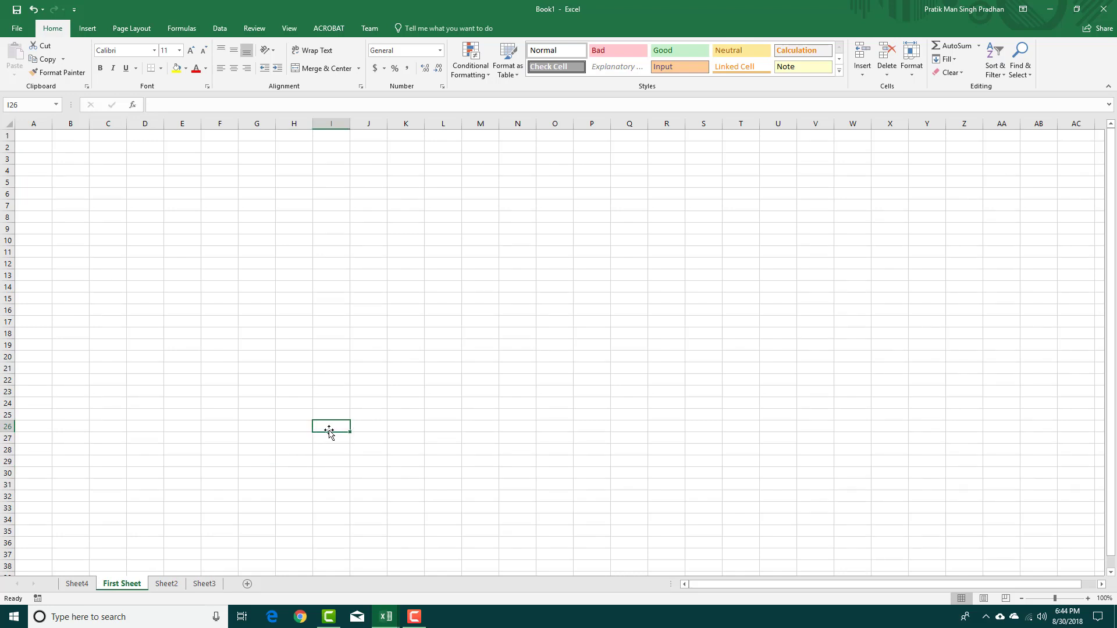
- Practise selecting cells D9, H8 and F10 and the ranges E4:H11 and F7:J15
{"action": "left_click", "coordinate": [143, 229]}
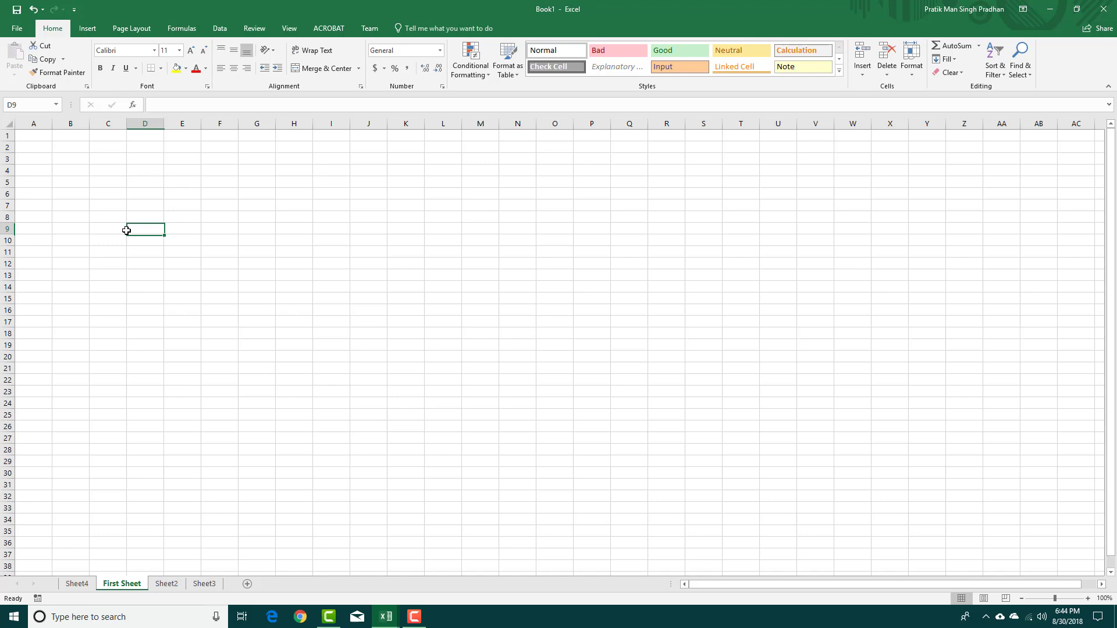
{"action": "left_click_drag", "start_coordinate": [163, 174], "coordinate": [347, 301]}
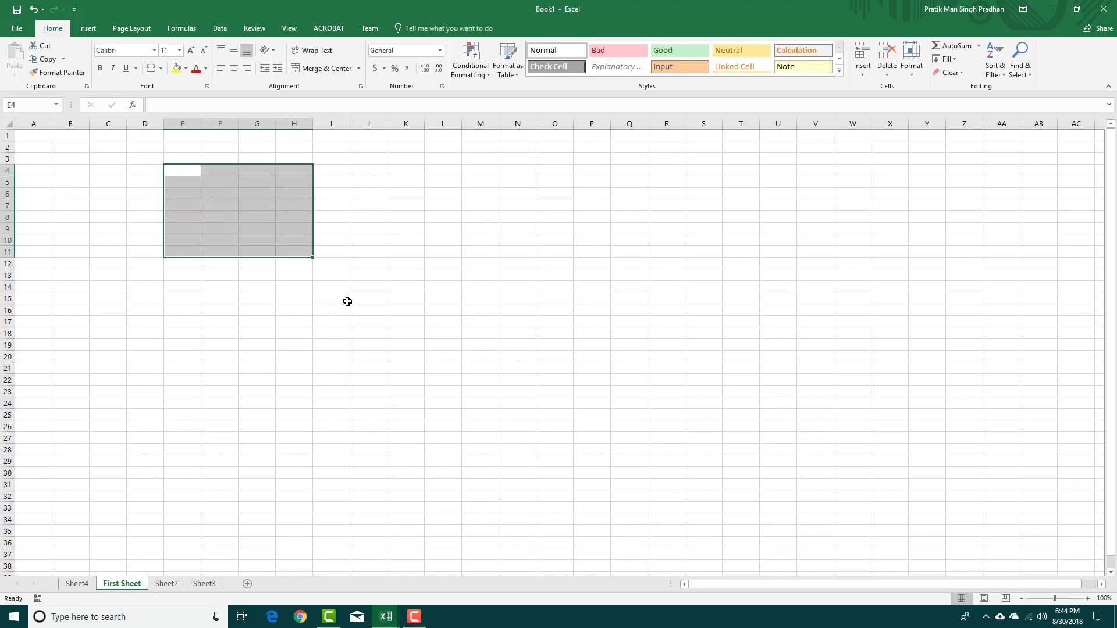
{"action": "left_click", "coordinate": [332, 299]}
{"action": "left_click_drag", "start_coordinate": [237, 208], "coordinate": [365, 353]}
{"action": "left_click", "coordinate": [365, 359]}
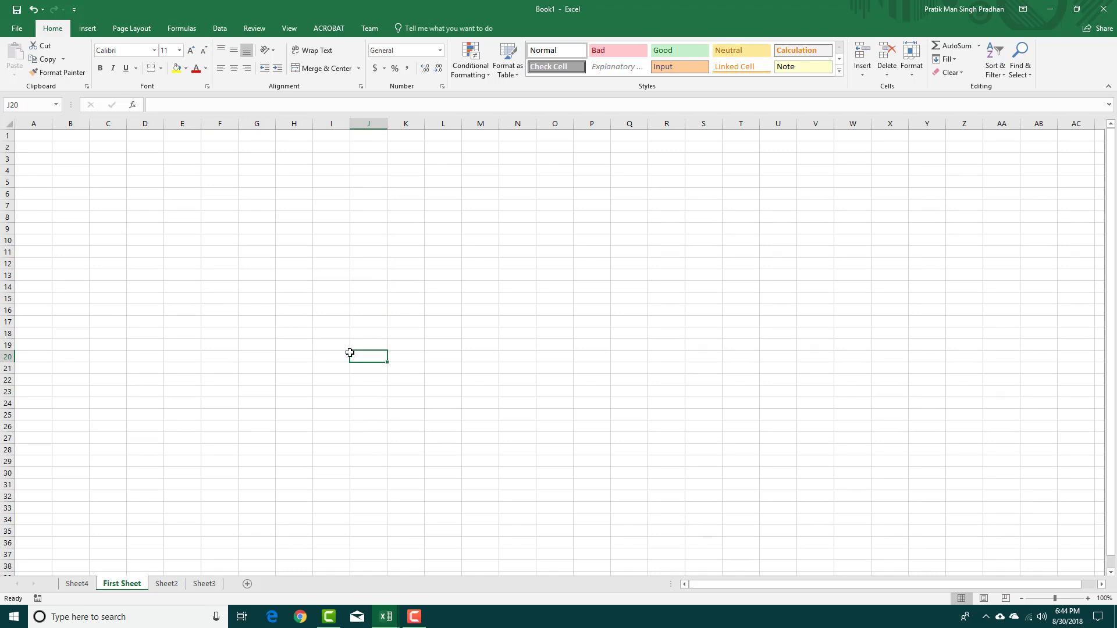
{"action": "left_click", "coordinate": [300, 218]}
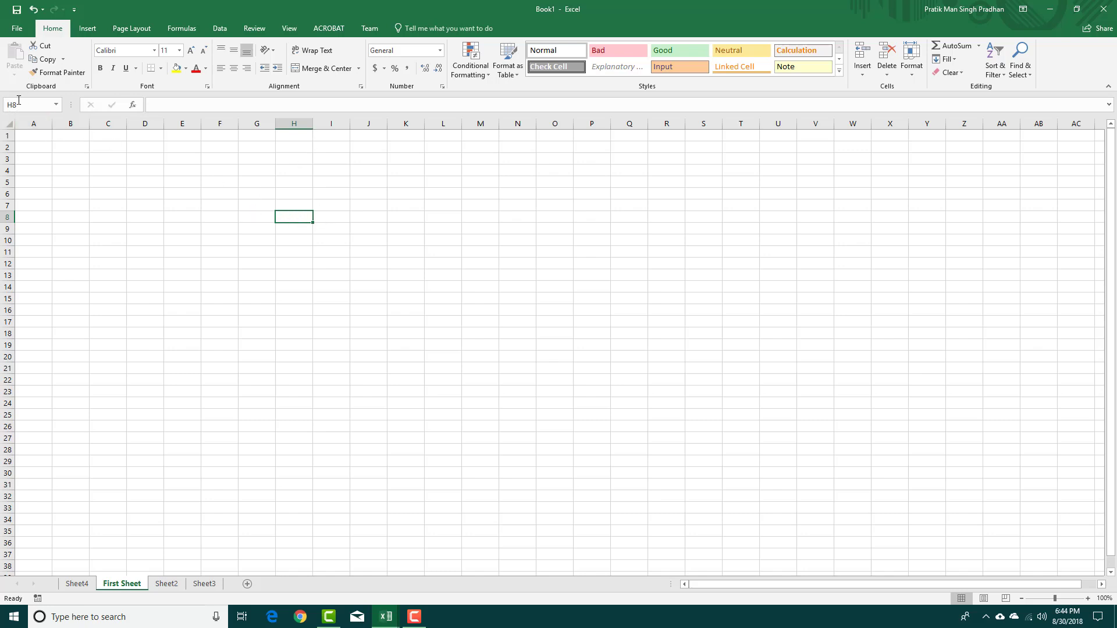
{"action": "left_click", "coordinate": [223, 242]}
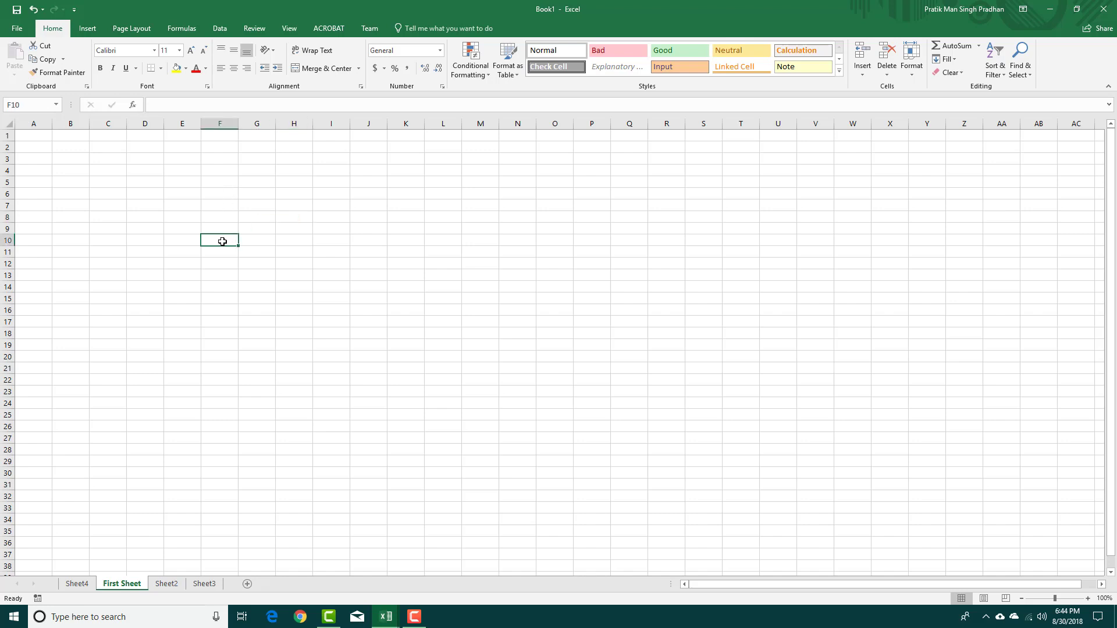
- Scroll down to around row 200 and select cell A205
{"action": "scroll", "coordinate": [201, 240], "scroll_direction": "down", "scroll_amount": 16}
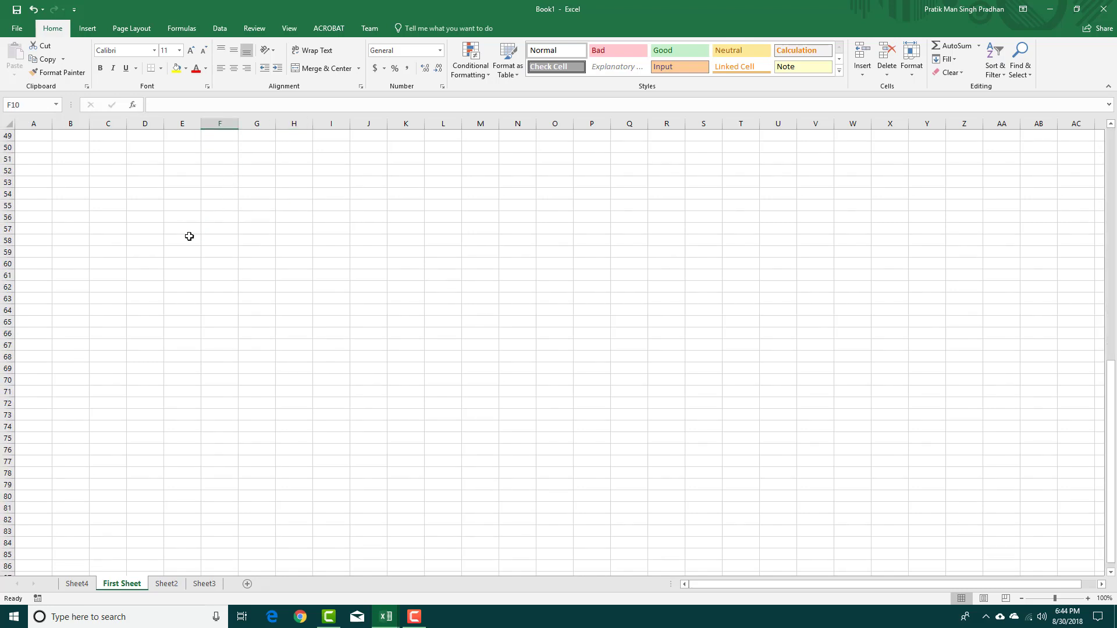
{"action": "scroll", "coordinate": [189, 237], "scroll_direction": "down", "scroll_amount": 20}
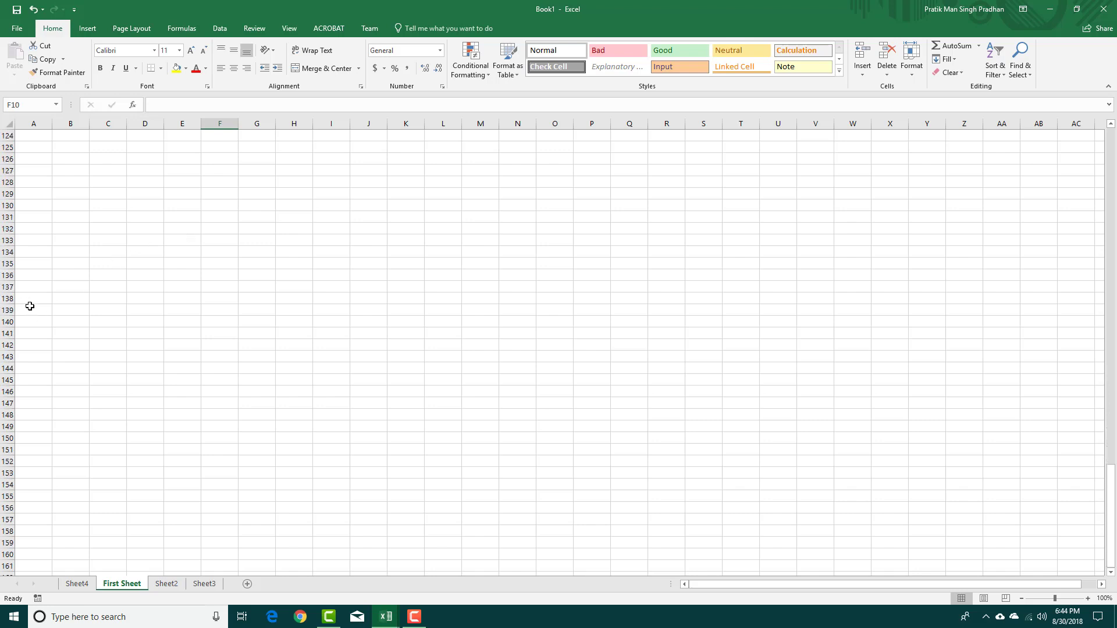
{"action": "scroll", "coordinate": [22, 317], "scroll_direction": "down", "scroll_amount": 11}
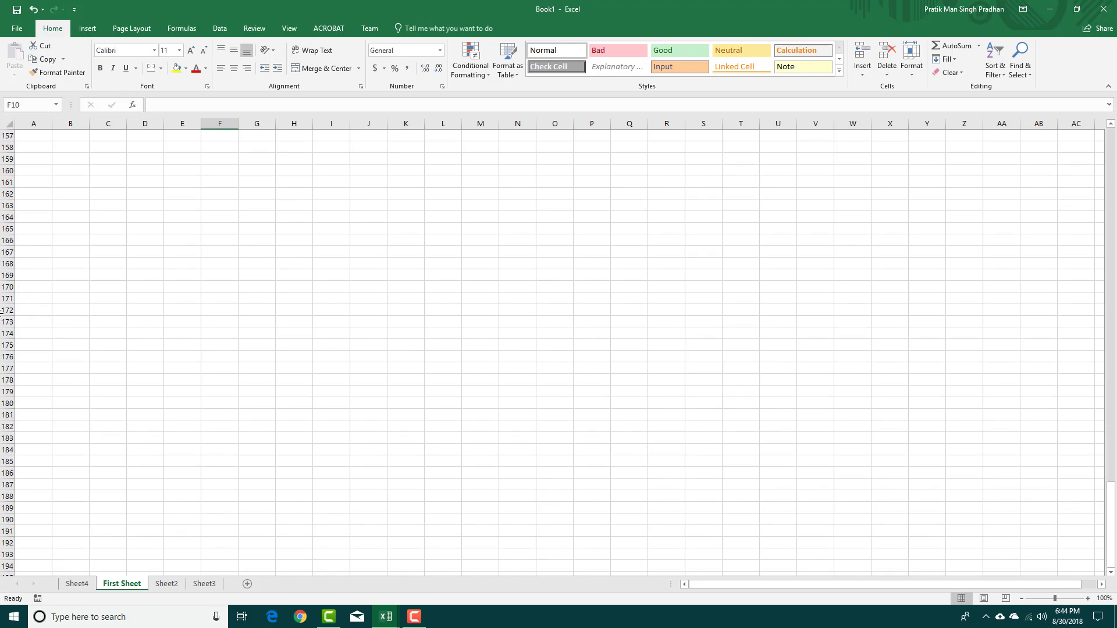
{"action": "scroll", "coordinate": [23, 279], "scroll_direction": "down", "scroll_amount": 13}
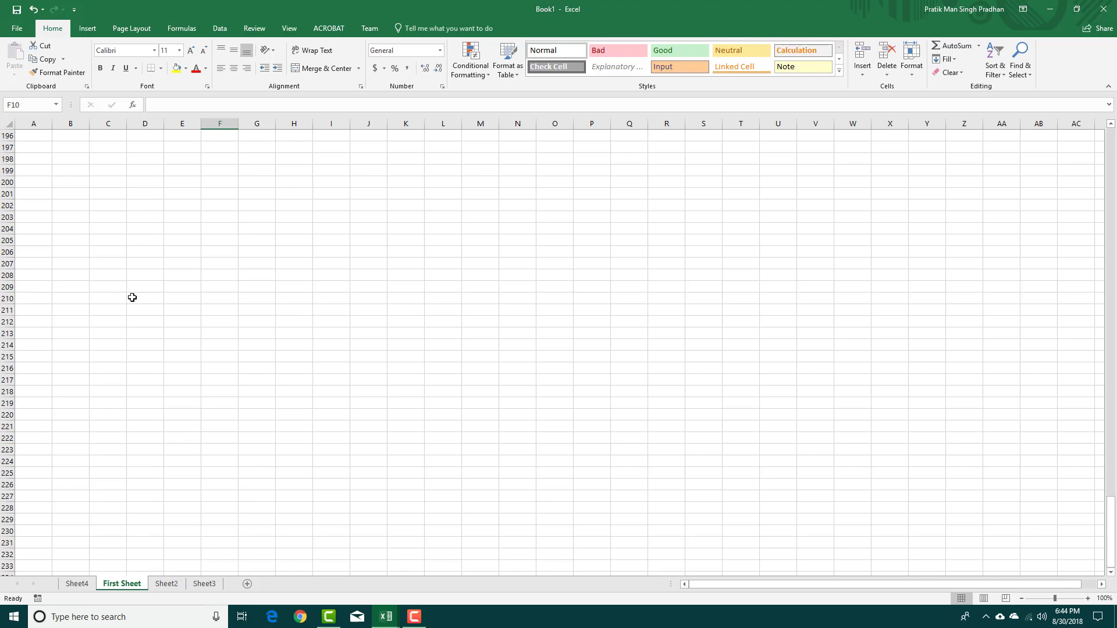
{"action": "left_click", "coordinate": [114, 298]}
{"action": "left_click", "coordinate": [31, 239]}
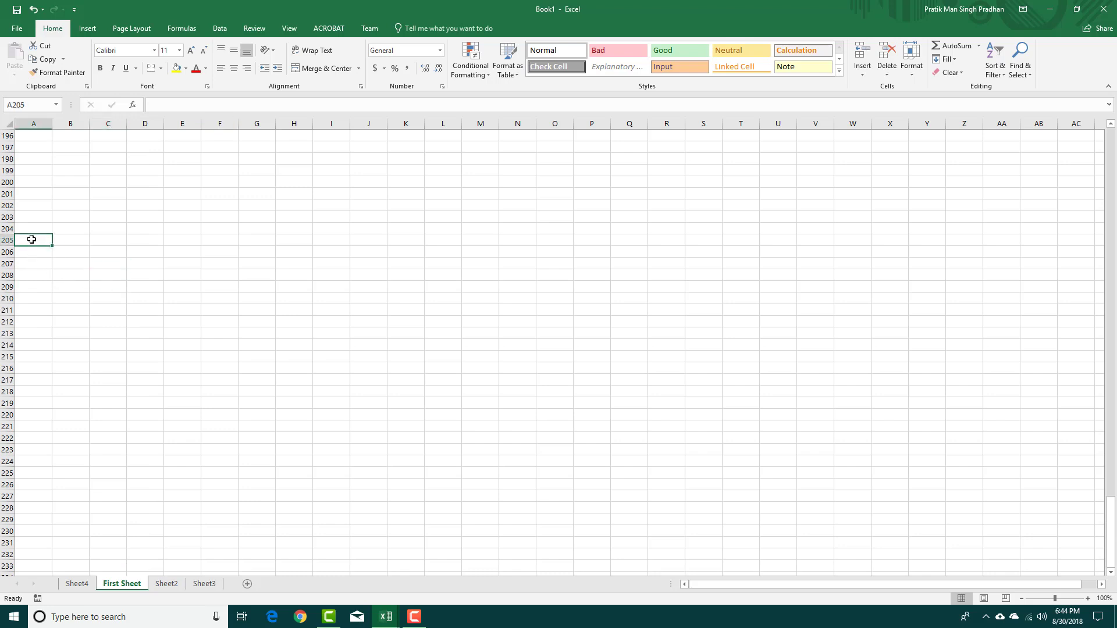
- Jump to row 1048576 and column XFD with Ctrl+arrows, select the whole sheet, then return to A1
{"action": "key", "text": "ctrl+Down"}
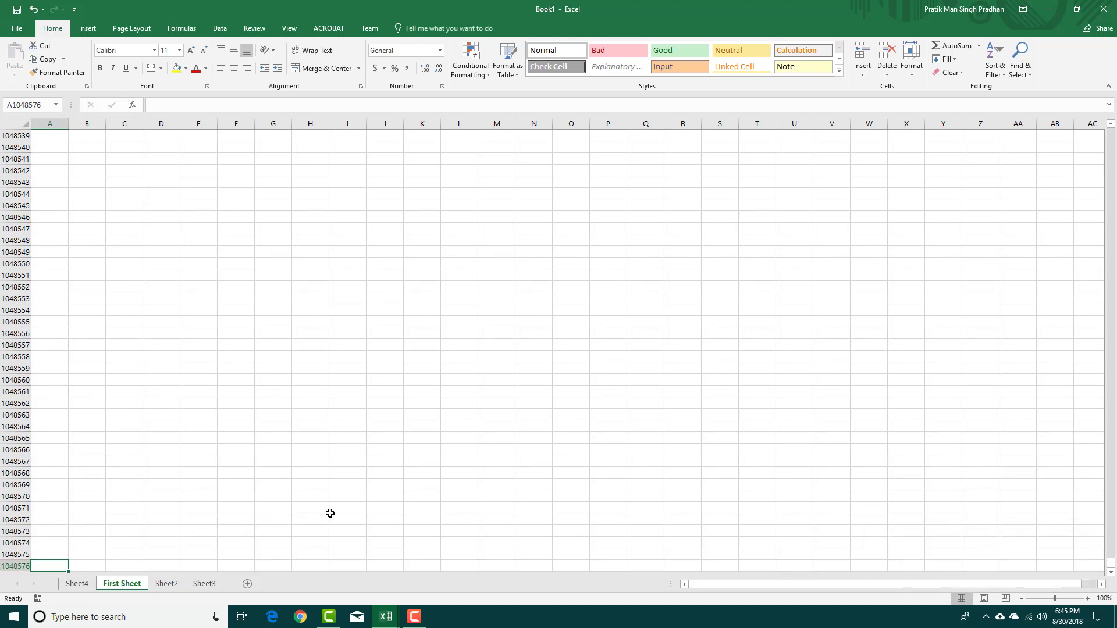
{"action": "key", "text": "ctrl+Up"}
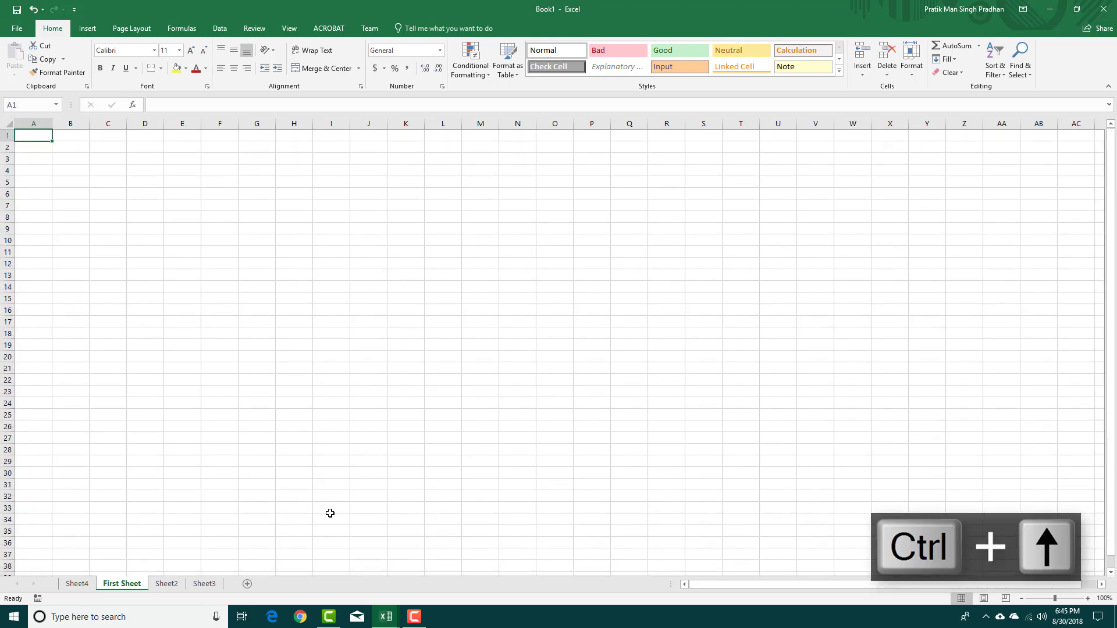
{"action": "key", "text": "ctrl+Right"}
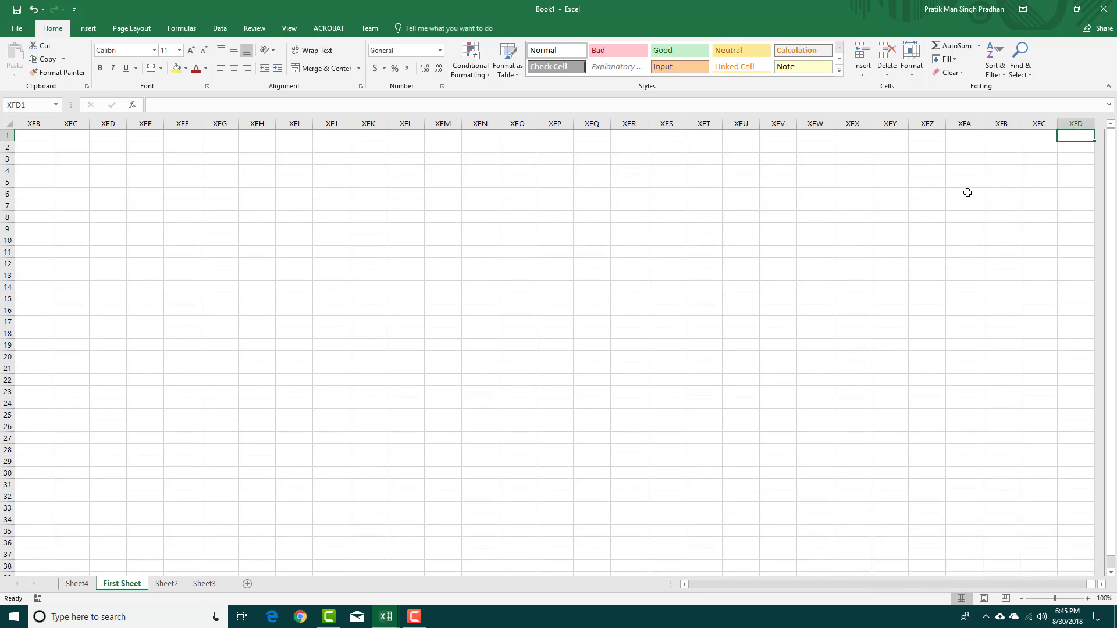
{"action": "key", "text": "ctrl+Left"}
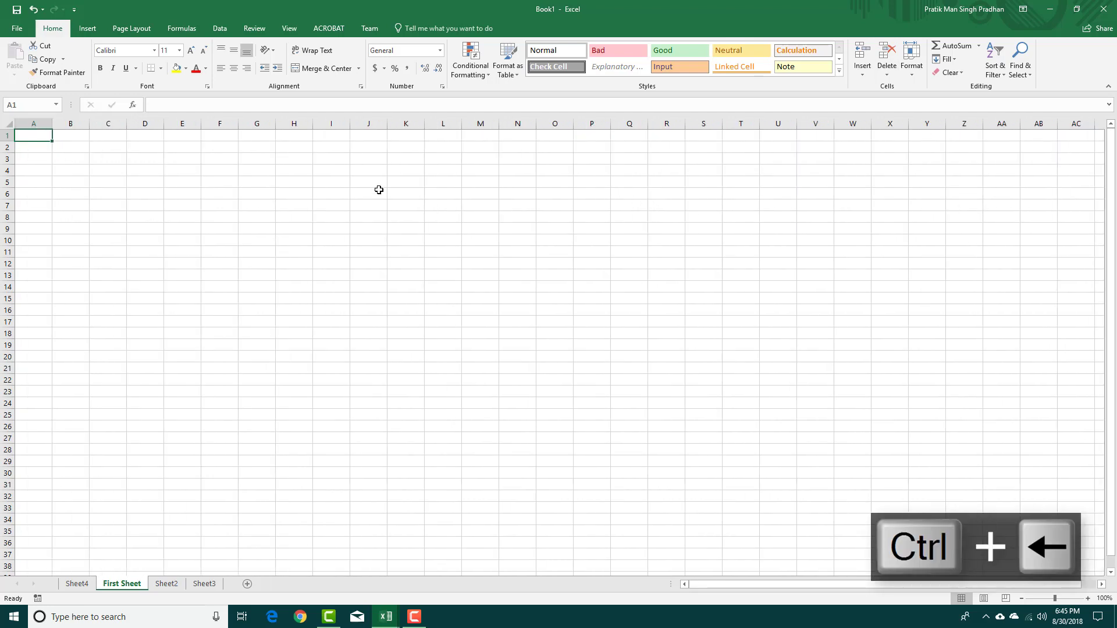
{"action": "left_click", "coordinate": [9, 123]}
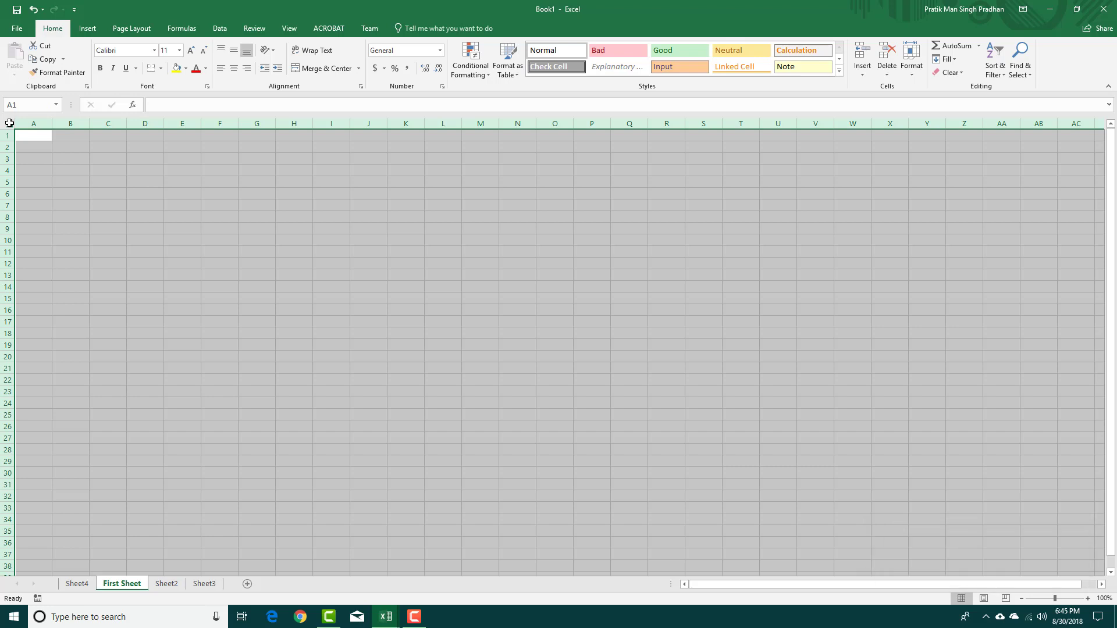
{"action": "left_click", "coordinate": [24, 139]}
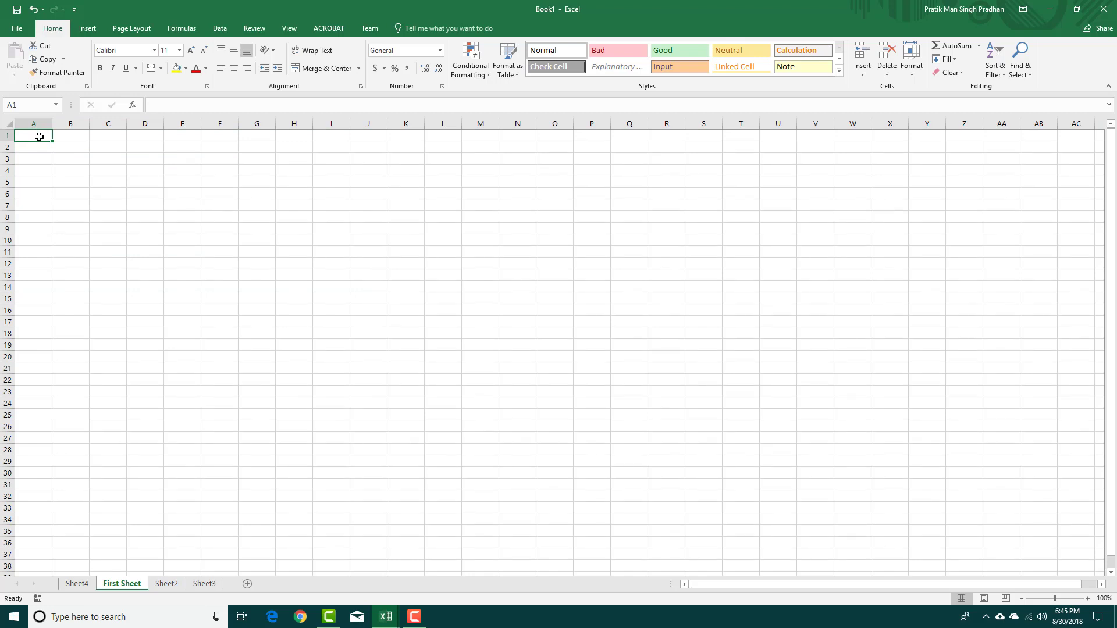
- Move with the arrow keys from A1 through G6 and M9 to cell Q15
{"action": "key", "text": "Right"}
{"action": "key", "text": "Right"}
{"action": "key", "text": "Right"}
{"action": "key", "text": "Right"}
{"action": "key", "text": "Right"}
{"action": "key", "text": "Right"}
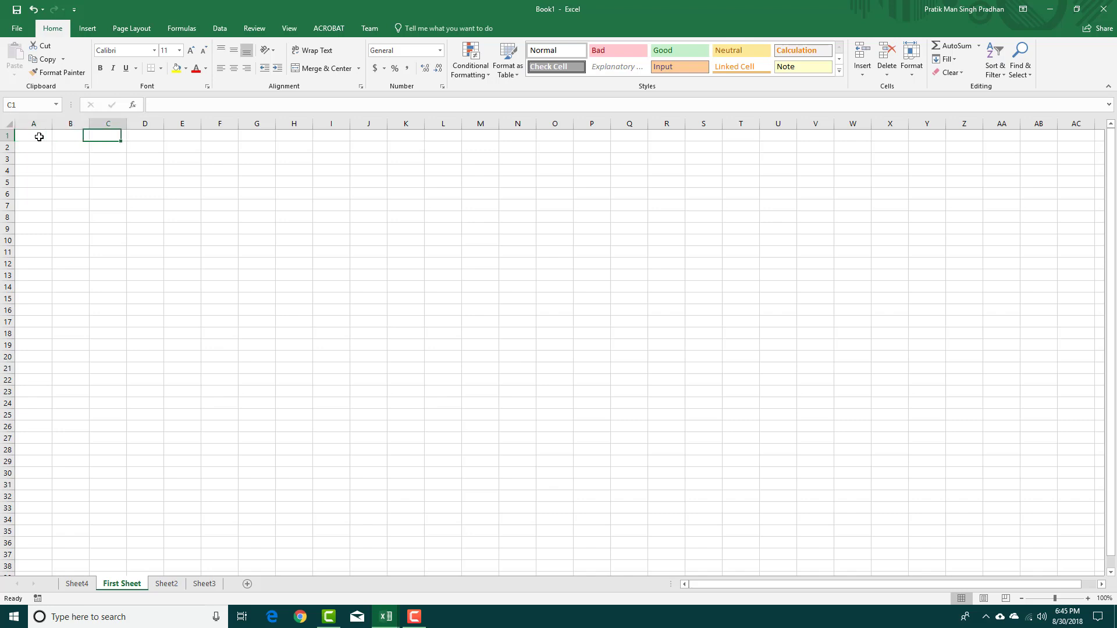
{"action": "key", "text": "Down"}
{"action": "key", "text": "Down"}
{"action": "key", "text": "Down"}
{"action": "key", "text": "Down"}
{"action": "key", "text": "Down"}
{"action": "key", "text": "Right"}
{"action": "key", "text": "Right"}
{"action": "key", "text": "Right"}
{"action": "key", "text": "Right"}
{"action": "key", "text": "Right"}
{"action": "key", "text": "Right"}
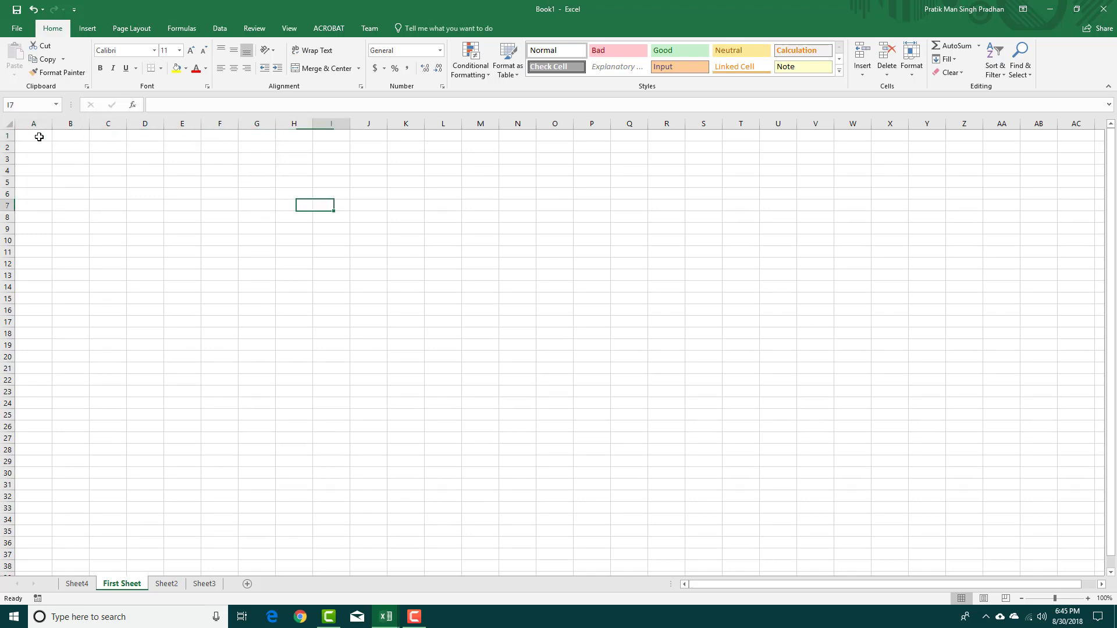
{"action": "key", "text": "Down"}
{"action": "key", "text": "Down"}
{"action": "key", "text": "Down"}
{"action": "key", "text": "Down"}
{"action": "key", "text": "Down"}
{"action": "key", "text": "Down"}
{"action": "key", "text": "Down"}
{"action": "key", "text": "Down"}
{"action": "key", "text": "Down"}
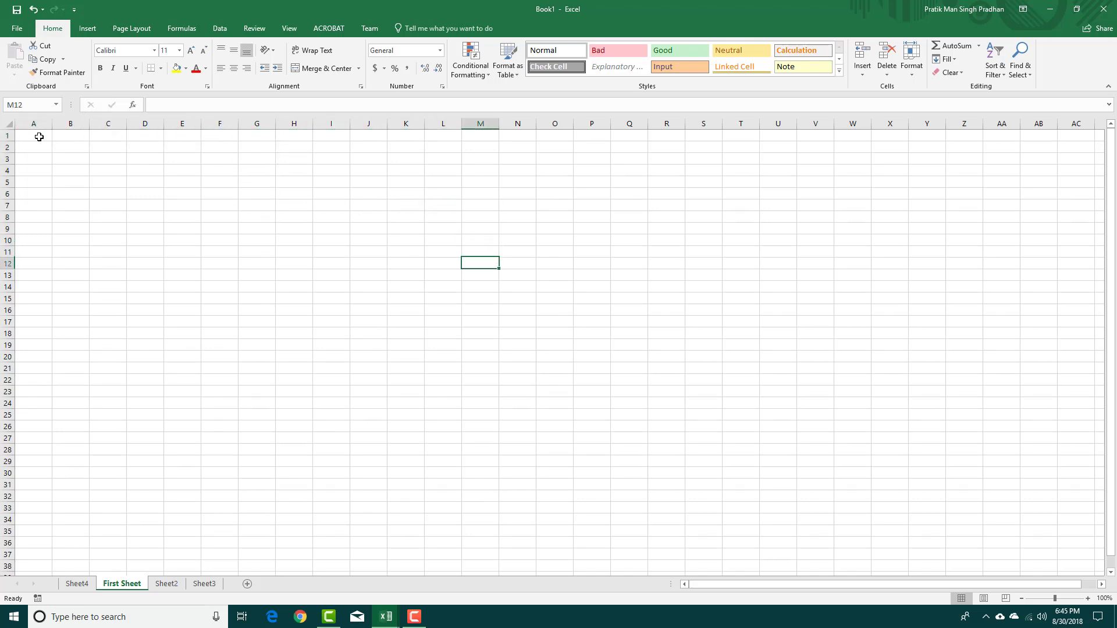
{"action": "key", "text": "Right"}
{"action": "key", "text": "Right"}
{"action": "key", "text": "Right"}
{"action": "key", "text": "Right"}
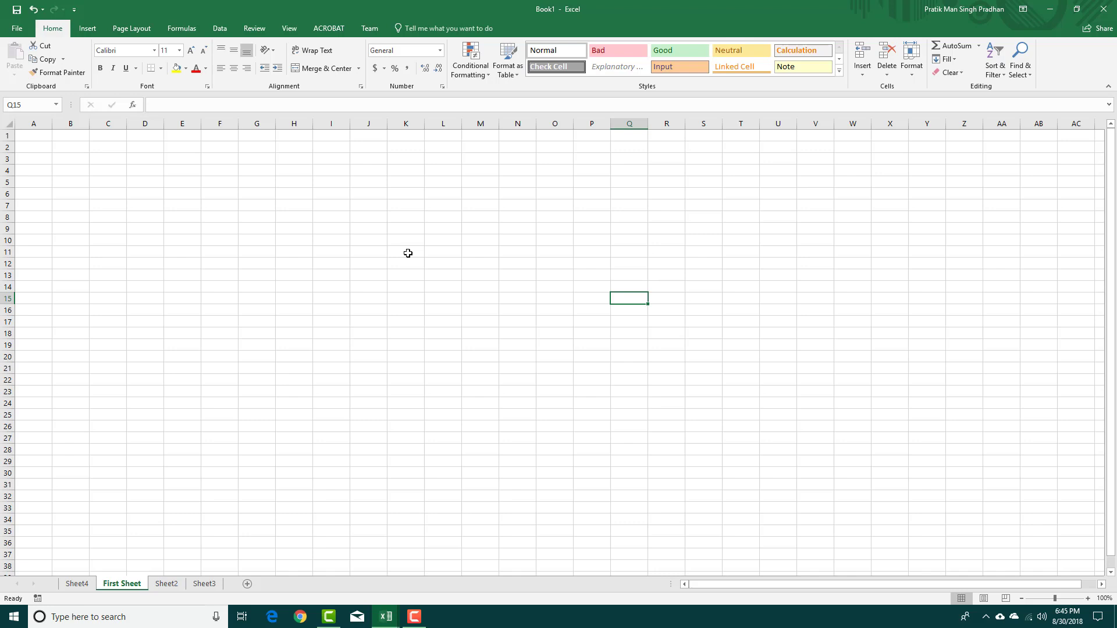
- With Scroll Lock on, pan the view down, up, right to column AB and back, keeping Q15 current
{"action": "key", "text": "Scroll_Lock"}
{"action": "key", "text": "Down"}
{"action": "key", "text": "Down"}
{"action": "key", "text": "Down"}
{"action": "key", "text": "Down"}
{"action": "key", "text": "Down"}
{"action": "key", "text": "Down"}
{"action": "key", "text": "Down"}
{"action": "key", "text": "Down"}
{"action": "key", "text": "Down"}
{"action": "key", "text": "Down"}
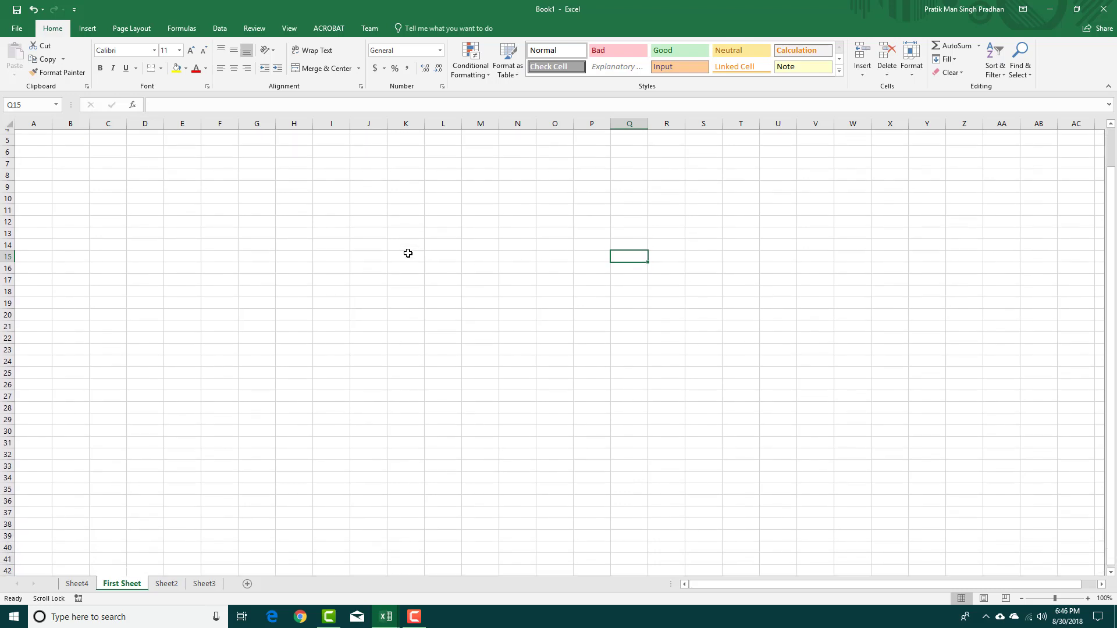
{"action": "key", "text": "Down"}
{"action": "key", "text": "Down"}
{"action": "key", "text": "Down"}
{"action": "key", "text": "Down"}
{"action": "key", "text": "Down"}
{"action": "key", "text": "Down"}
{"action": "key", "text": "Down"}
{"action": "key", "text": "Down"}
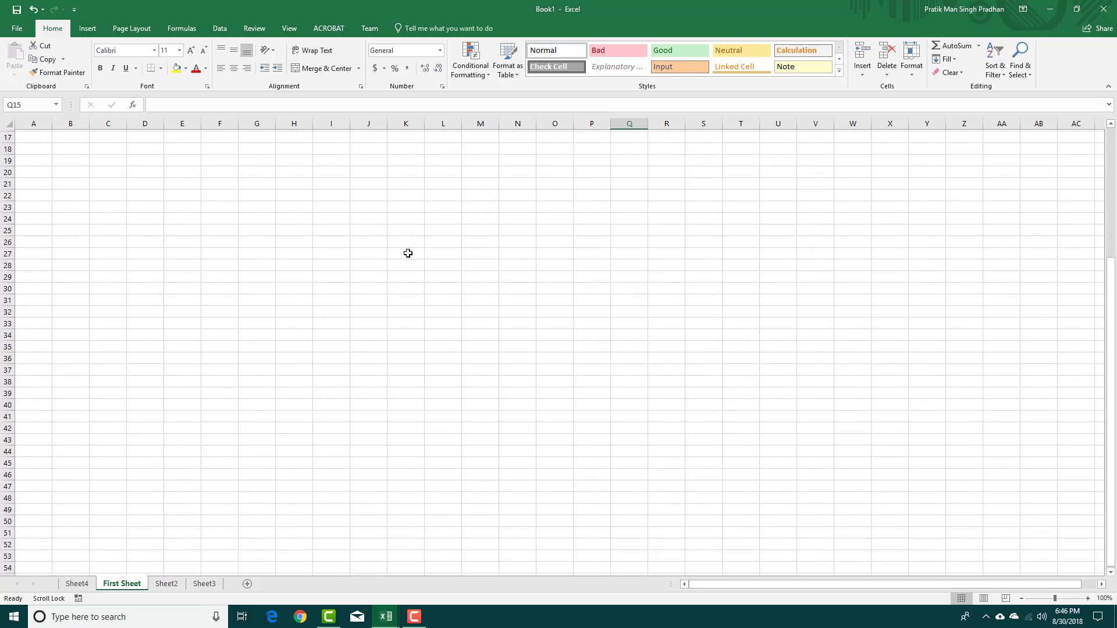
{"action": "key", "text": "Up"}
{"action": "key", "text": "Up"}
{"action": "key", "text": "Up"}
{"action": "key", "text": "Up"}
{"action": "key", "text": "Up"}
{"action": "key", "text": "Up"}
{"action": "key", "text": "Up"}
{"action": "key", "text": "Up"}
{"action": "key", "text": "Up"}
{"action": "key", "text": "Up"}
{"action": "key", "text": "Up"}
{"action": "key", "text": "Up"}
{"action": "key", "text": "Up"}
{"action": "key", "text": "Up"}
{"action": "key", "text": "Up"}
{"action": "key", "text": "Up"}
{"action": "key", "text": "Up"}
{"action": "key", "text": "Up"}
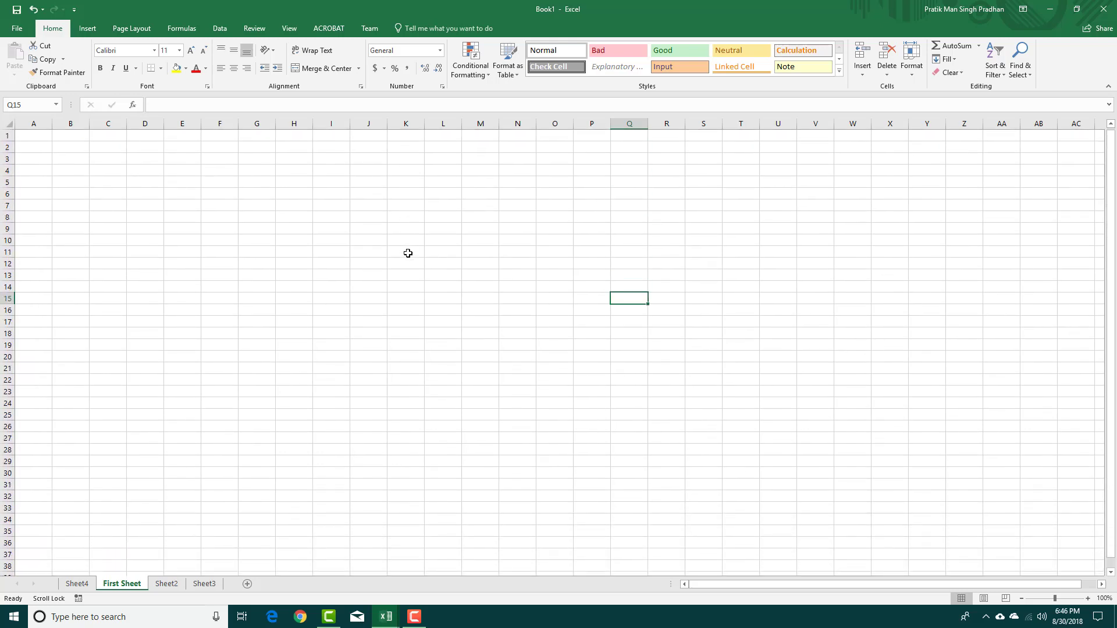
{"action": "key", "text": "Right"}
{"action": "key", "text": "Right"}
{"action": "key", "text": "Right"}
{"action": "key", "text": "Right"}
{"action": "key", "text": "Right"}
{"action": "key", "text": "Right"}
{"action": "key", "text": "Right"}
{"action": "key", "text": "Right"}
{"action": "key", "text": "Right"}
{"action": "key", "text": "Right"}
{"action": "key", "text": "Right"}
{"action": "key", "text": "Right"}
{"action": "key", "text": "Right"}
{"action": "key", "text": "Right"}
{"action": "key", "text": "Right"}
{"action": "key", "text": "Right"}
{"action": "key", "text": "Right"}
{"action": "key", "text": "Right"}
{"action": "key", "text": "Right"}
{"action": "key", "text": "Right"}
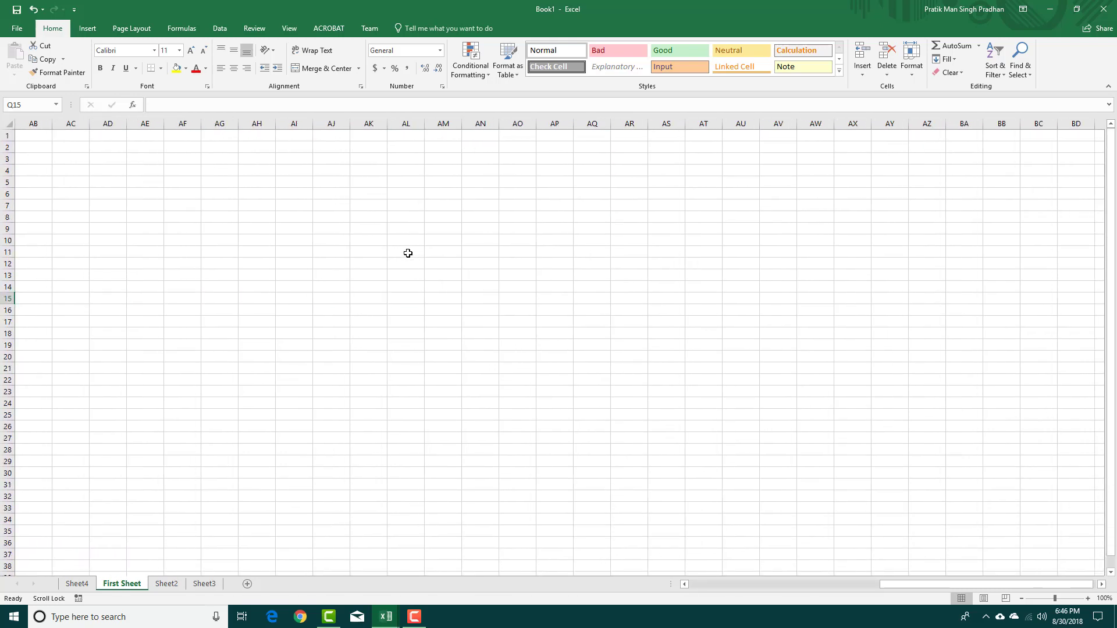
{"action": "key", "text": "Left"}
{"action": "key", "text": "Left"}
{"action": "key", "text": "Left"}
{"action": "key", "text": "Left"}
{"action": "key", "text": "Left"}
{"action": "key", "text": "Left"}
{"action": "key", "text": "Left"}
{"action": "key", "text": "Left"}
{"action": "key", "text": "Left"}
{"action": "key", "text": "Left"}
{"action": "key", "text": "Left"}
{"action": "key", "text": "Left"}
{"action": "key", "text": "Left"}
{"action": "key", "text": "Left"}
{"action": "key", "text": "Left"}
{"action": "key", "text": "Left"}
{"action": "key", "text": "Left"}
{"action": "key", "text": "Left"}
{"action": "key", "text": "Left"}
{"action": "key", "text": "Left"}
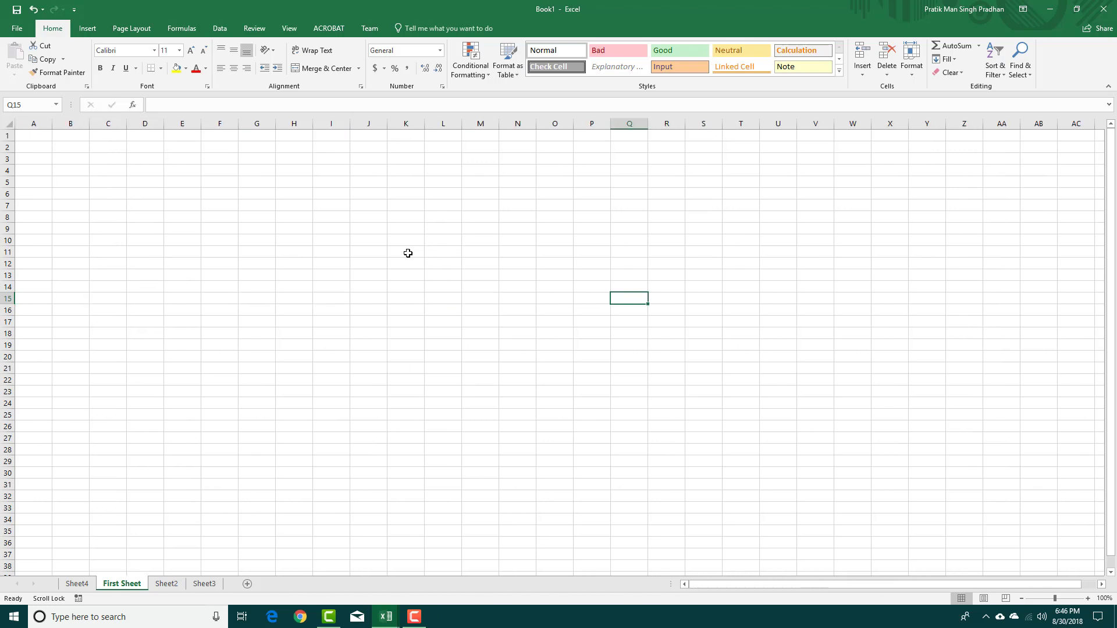
- Turn Scroll Lock off and move the active cell to T19 via T22
{"action": "key", "text": "Scroll_Lock"}
{"action": "key", "text": "Down"}
{"action": "key", "text": "Down"}
{"action": "key", "text": "Down"}
{"action": "key", "text": "Down"}
{"action": "key", "text": "Down"}
{"action": "key", "text": "Down"}
{"action": "key", "text": "Down"}
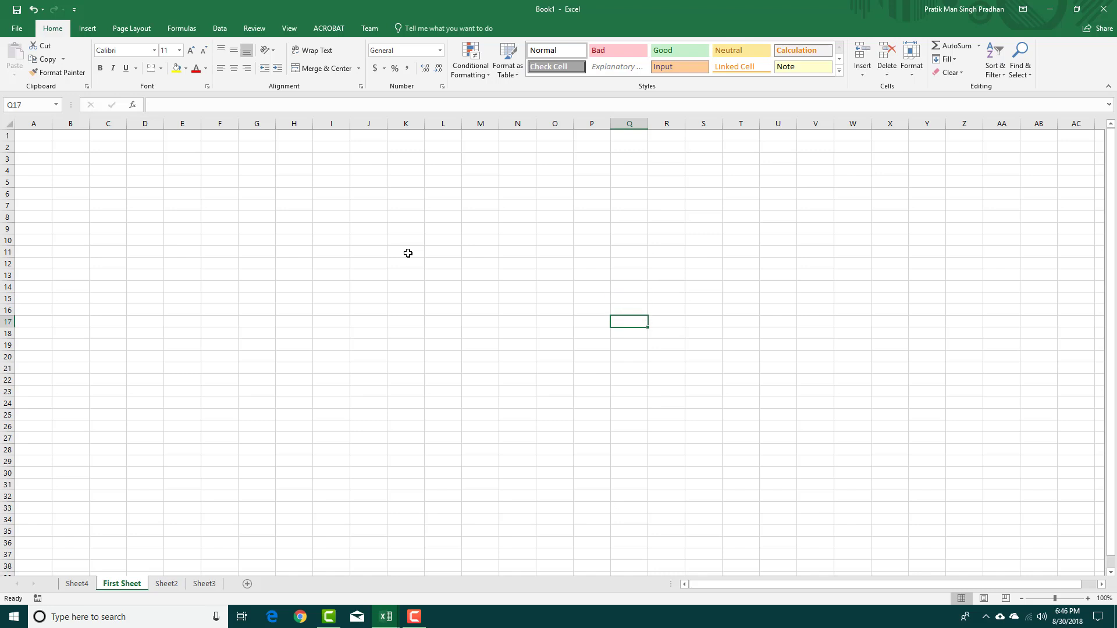
{"action": "key", "text": "Right"}
{"action": "key", "text": "Right"}
{"action": "key", "text": "Right"}
{"action": "key", "text": "Up"}
{"action": "key", "text": "Up"}
{"action": "key", "text": "Up"}
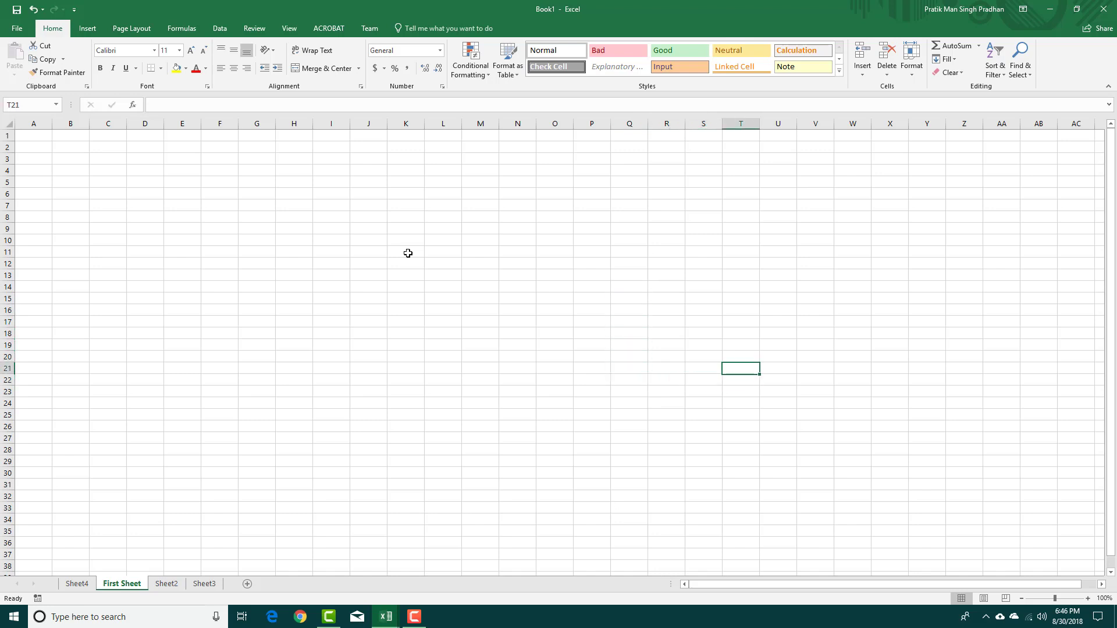